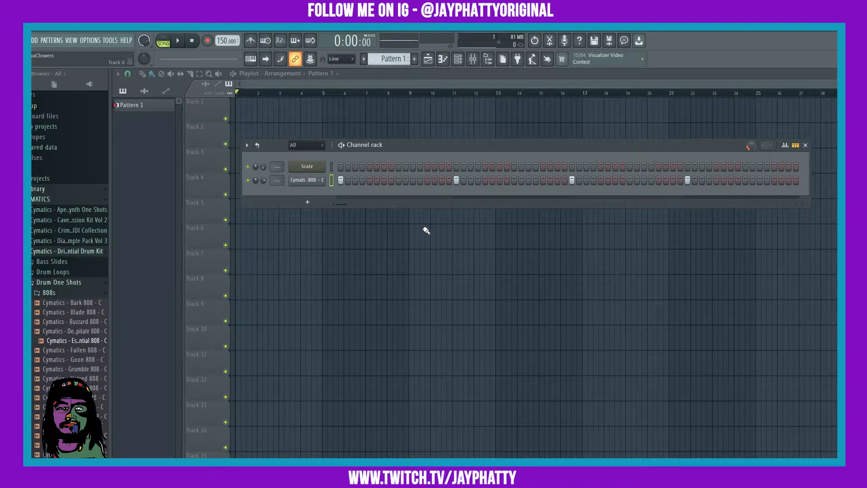
# - Open the Cymatics 808 channel's settings and look through its sample, envelope and miscellaneous pages
pyautogui.click(307, 181)
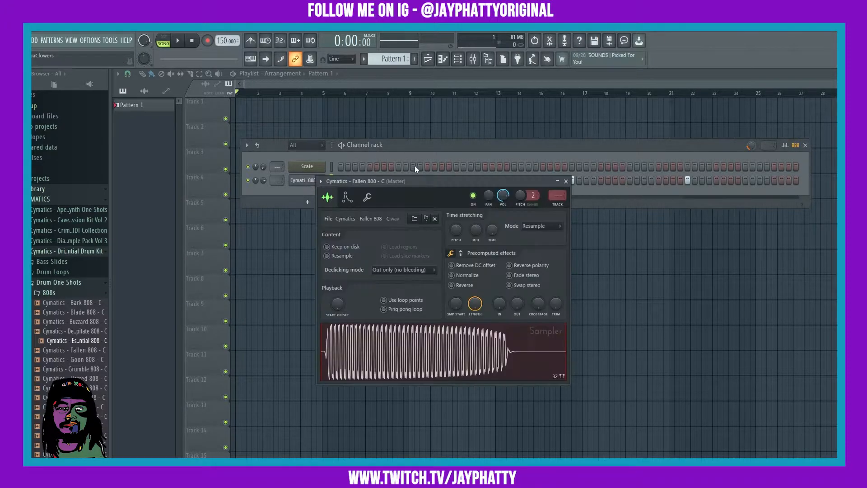
pyautogui.click(565, 181)
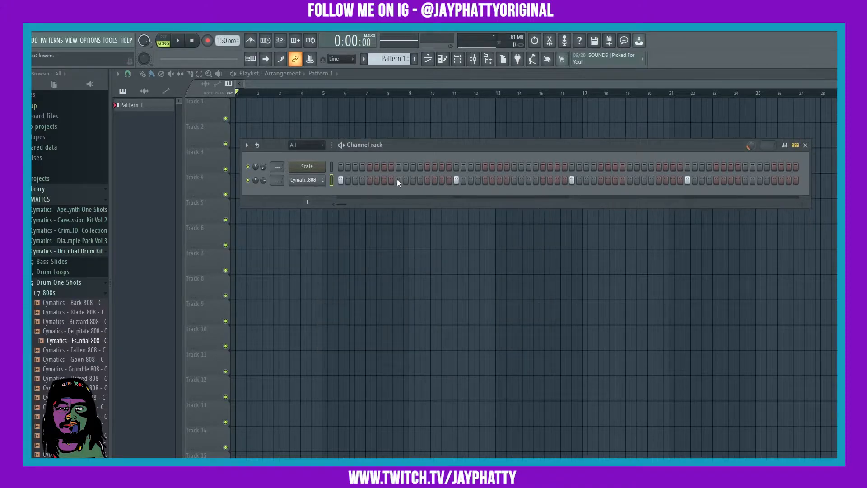
pyautogui.click(320, 180)
pyautogui.click(566, 181)
pyautogui.click(308, 182)
pyautogui.click(346, 199)
pyautogui.click(366, 199)
pyautogui.click(329, 197)
pyautogui.click(347, 197)
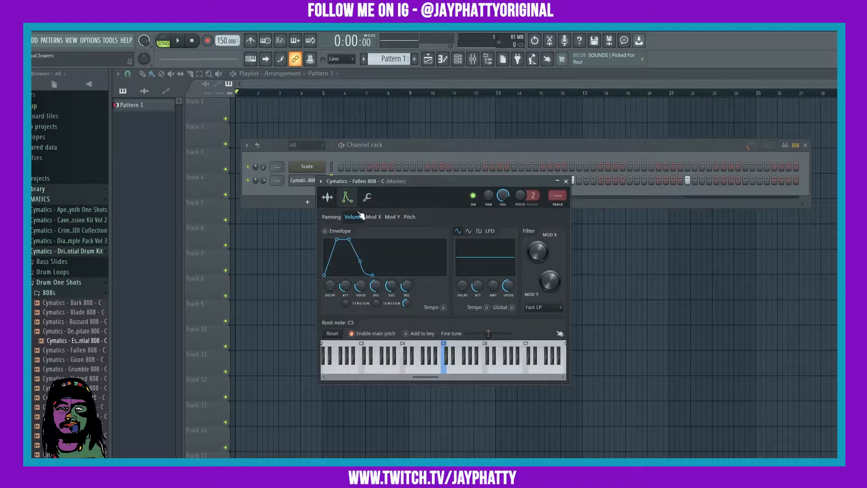
pyautogui.click(329, 197)
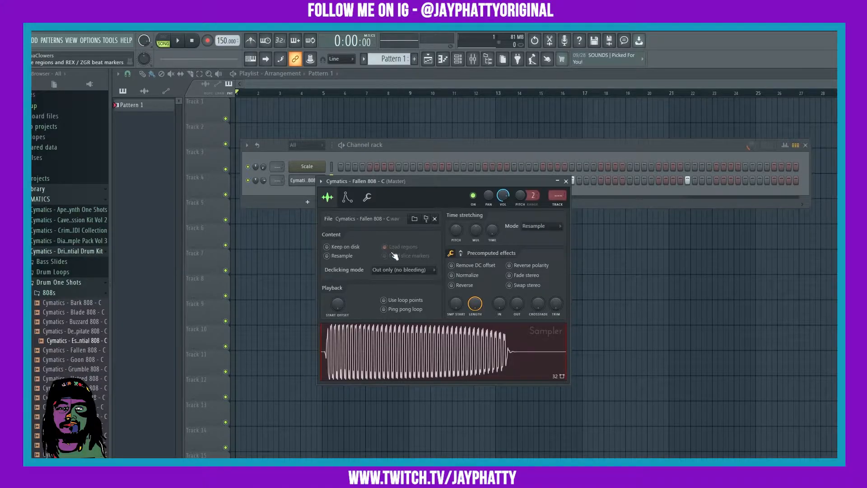
pyautogui.click(405, 301)
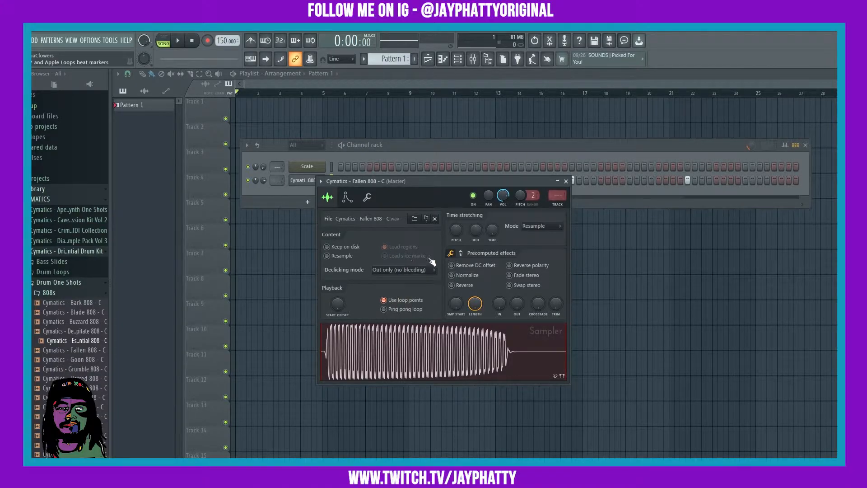
pyautogui.click(397, 248)
pyautogui.click(408, 303)
# - Show the 808's envelope settings and place its window below the channel rack so the steps stay uncovered
pyautogui.click(346, 197)
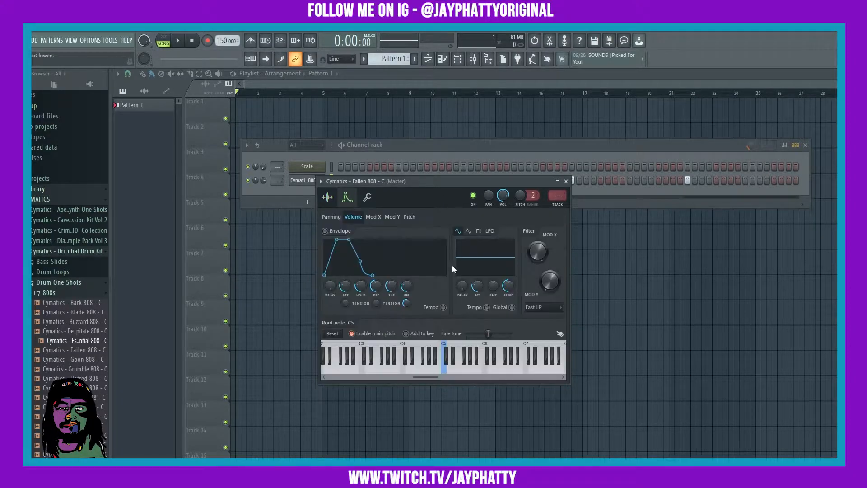
pyautogui.moveTo(434, 181); pyautogui.dragTo(560, 159)
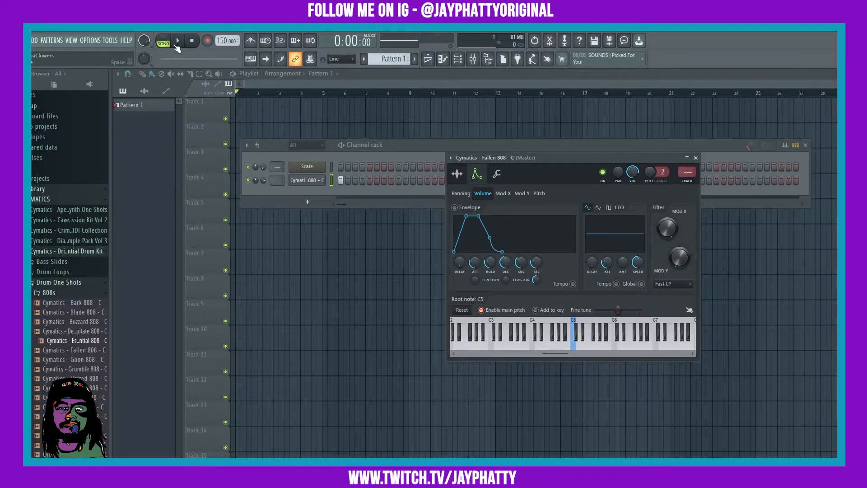
pyautogui.moveTo(587, 164); pyautogui.dragTo(568, 206)
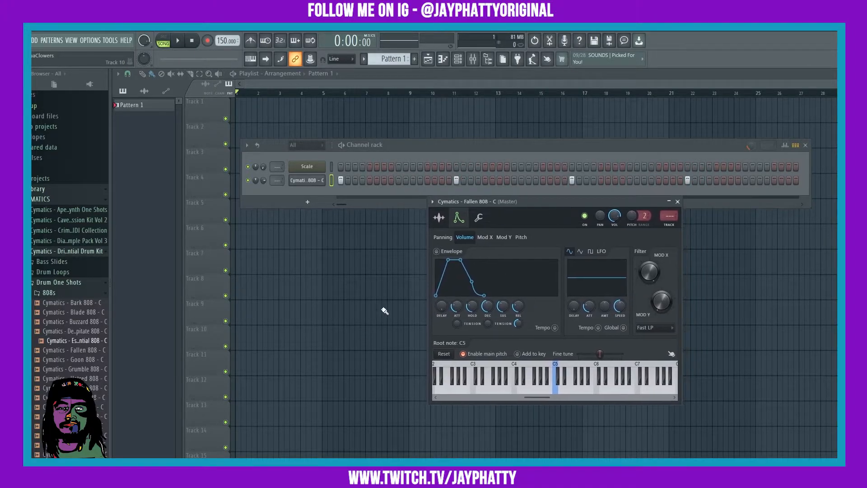
# - Switch playback to pattern mode, play the 808 pattern to hear it, and stop it
pyautogui.click(181, 40)
pyautogui.press('l')
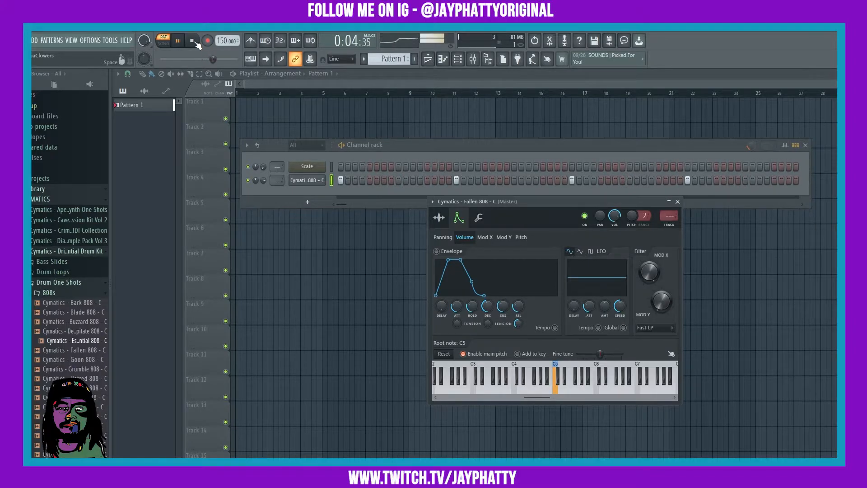
pyautogui.click(195, 41)
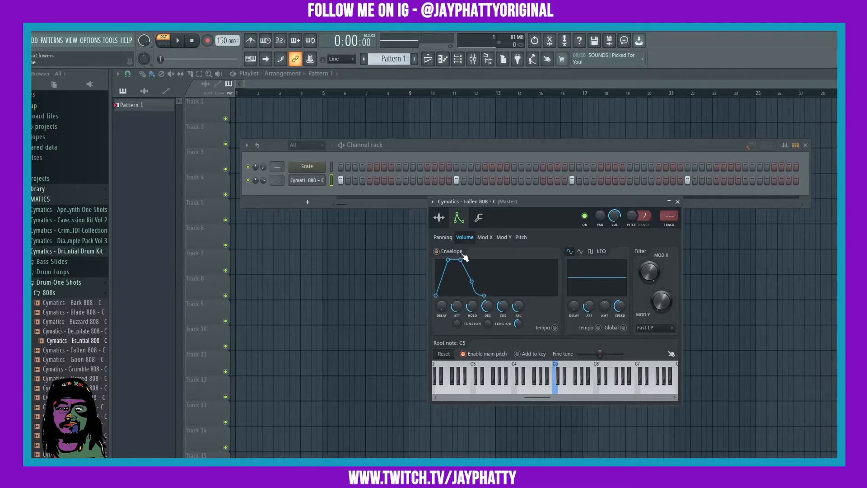
# - Enable the 808's volume envelope with a slightly longer attack and maximum hold, and audition the pattern
pyautogui.moveTo(459, 309); pyautogui.dragTo(462, 310)
pyautogui.moveTo(442, 311); pyautogui.dragTo(487, 303)
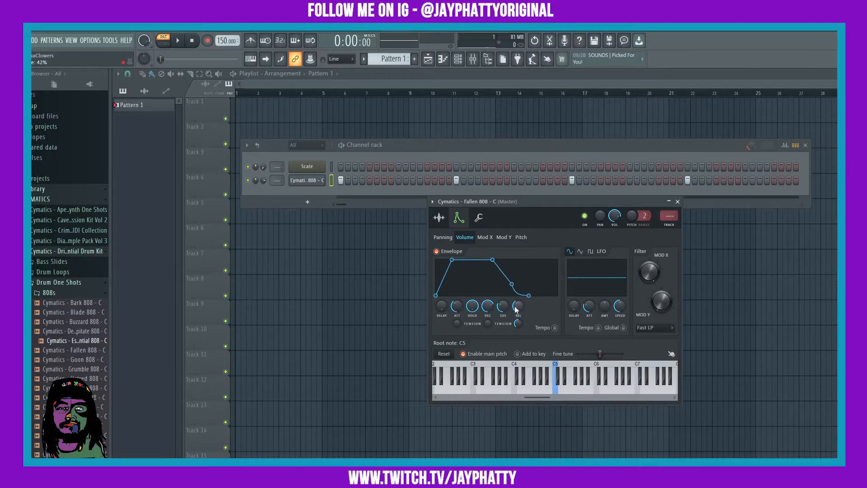
pyautogui.click(178, 40)
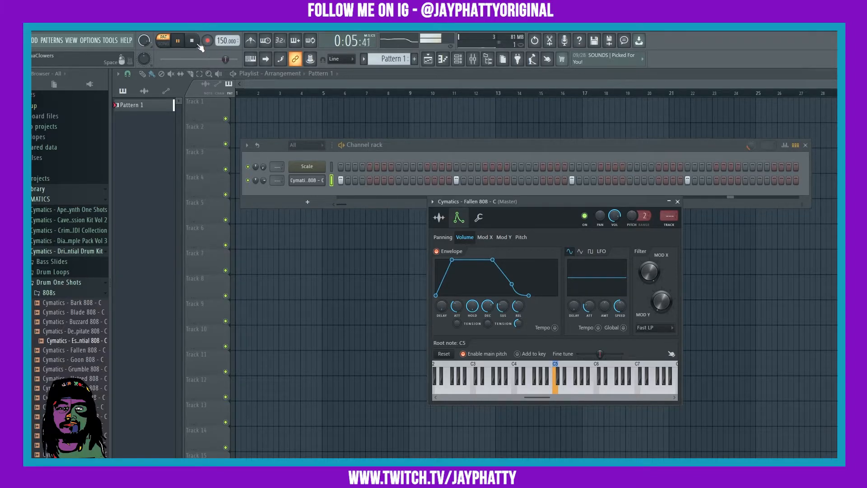
pyautogui.click(197, 43)
# - Reduce the volume envelope's attack to zero and audition the pattern
pyautogui.moveTo(457, 306); pyautogui.dragTo(457, 330)
pyautogui.press('space')
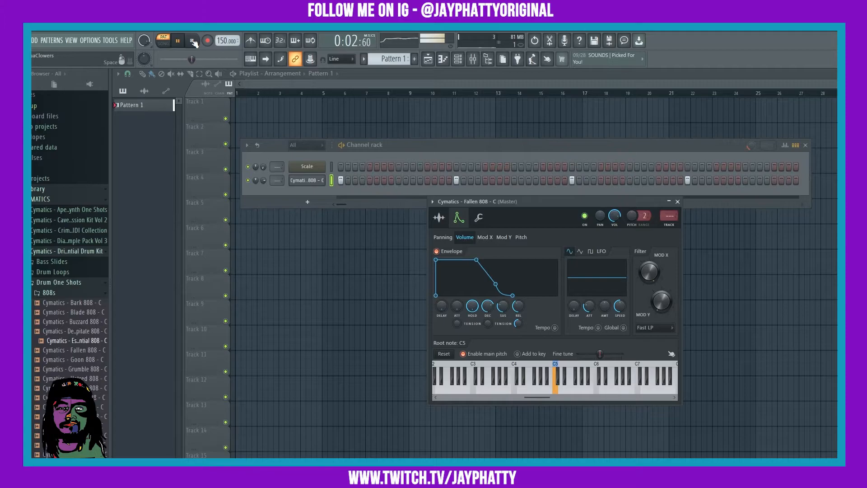
pyautogui.click(194, 41)
# - Try a longer attack on the volume envelope during playback, and settle the attack at 37%
pyautogui.moveTo(456, 314); pyautogui.dragTo(443, 296)
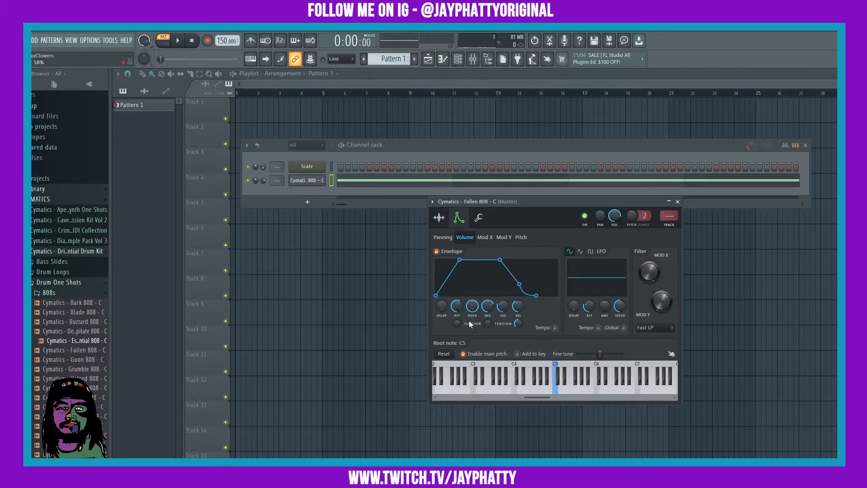
pyautogui.press('space')
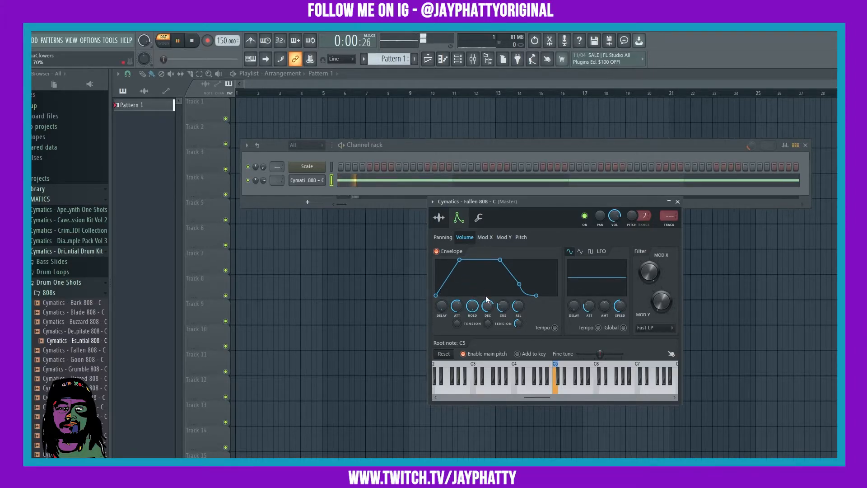
pyautogui.moveTo(458, 307); pyautogui.dragTo(458, 318)
pyautogui.press('space')
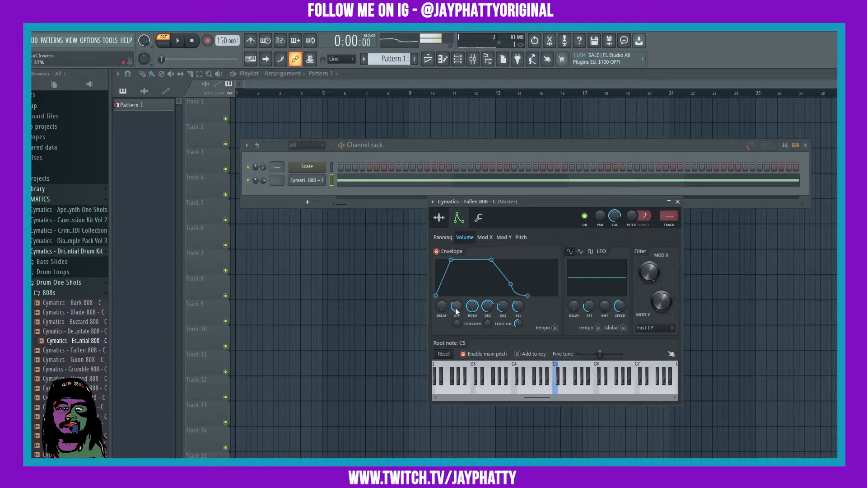
pyautogui.rightClick(457, 308)
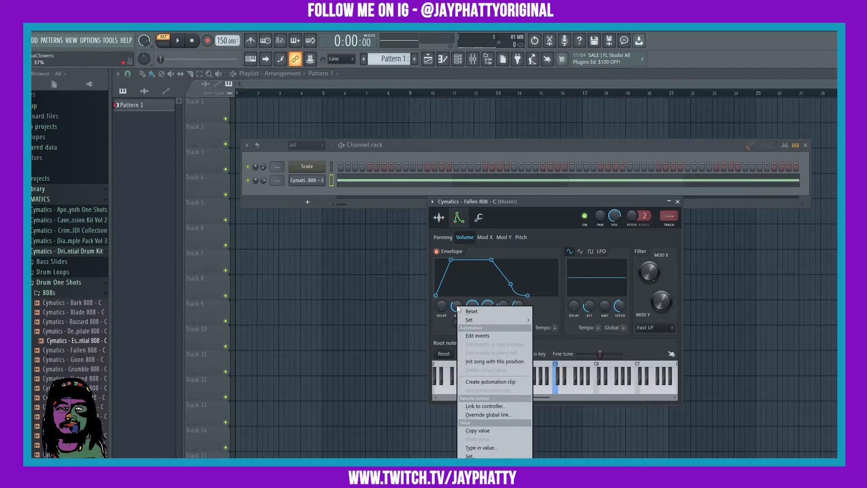
pyautogui.click(563, 344)
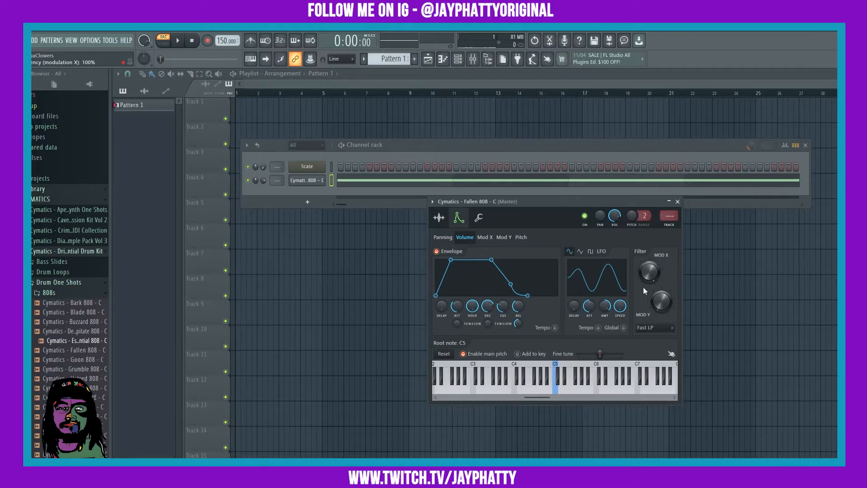
# - Examine the filter's Mod X and Mod Y controls and the list of filter types
pyautogui.moveTo(649, 273); pyautogui.dragTo(661, 312)
pyautogui.click(654, 327)
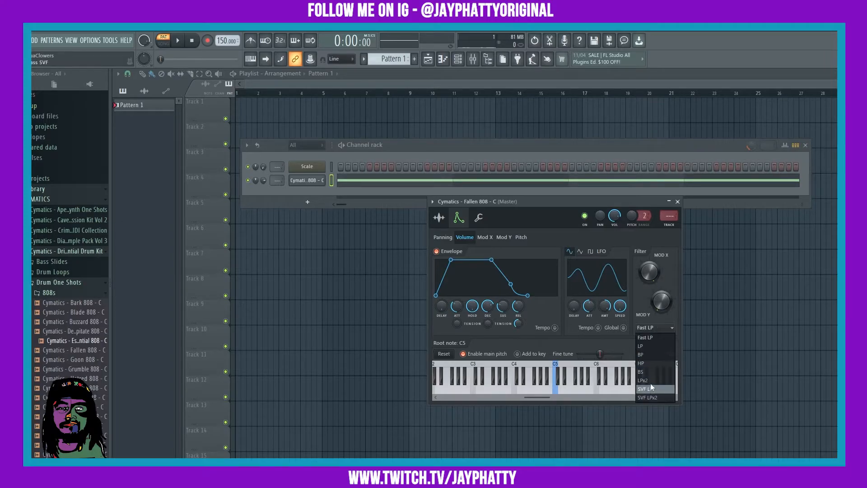
pyautogui.click(607, 342)
# - Give the volume LFO a square wave, no attack and a faster speed, set the filter's Mod X to 82%, and audition the pattern
pyautogui.click(590, 252)
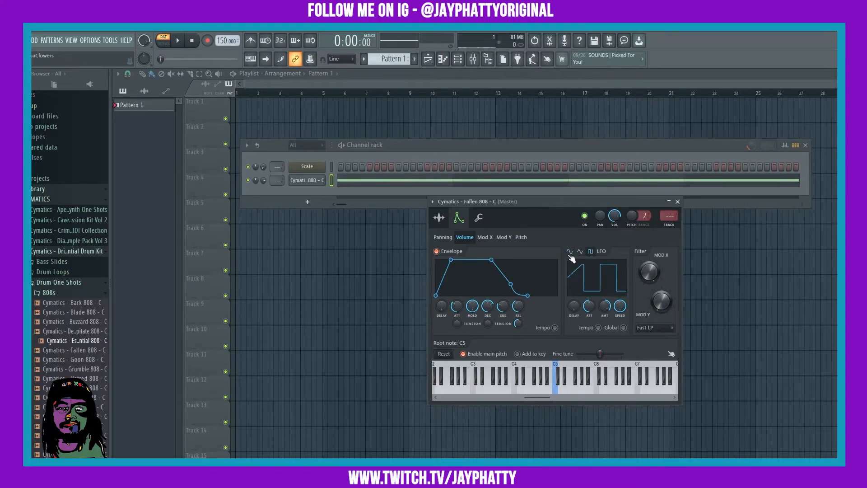
pyautogui.click(580, 251)
pyautogui.click(591, 252)
pyautogui.moveTo(648, 273); pyautogui.dragTo(649, 275)
pyautogui.moveTo(605, 306); pyautogui.dragTo(589, 339)
pyautogui.press('space')
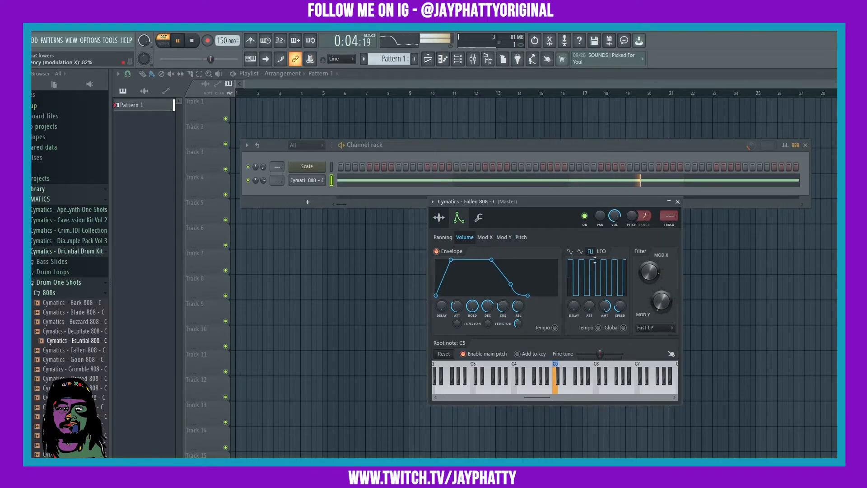
pyautogui.press('space')
# - Enable the Mod X envelope, raise its envelope and LFO amounts, and play the pattern
pyautogui.click(485, 238)
pyautogui.moveTo(553, 309); pyautogui.dragTo(552, 308)
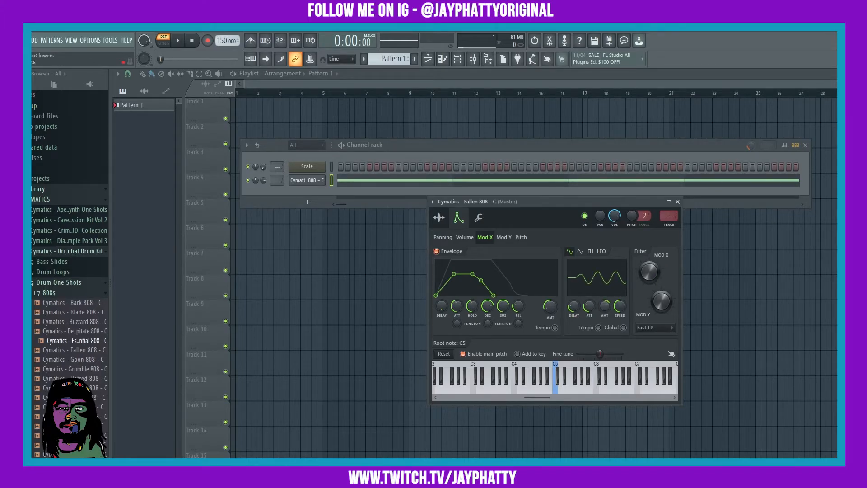
pyautogui.press('space')
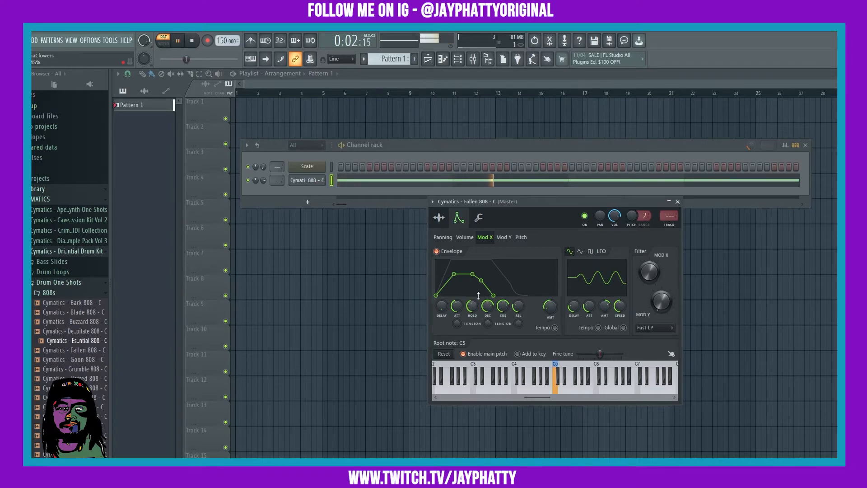
# - Enable the 808's pitch envelope and set its amount to 37% while auditioning the pattern
pyautogui.click(521, 239)
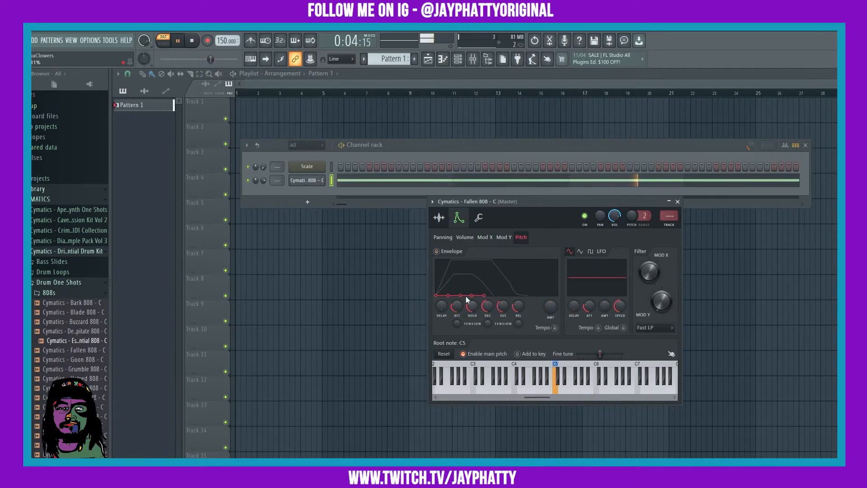
pyautogui.click(196, 40)
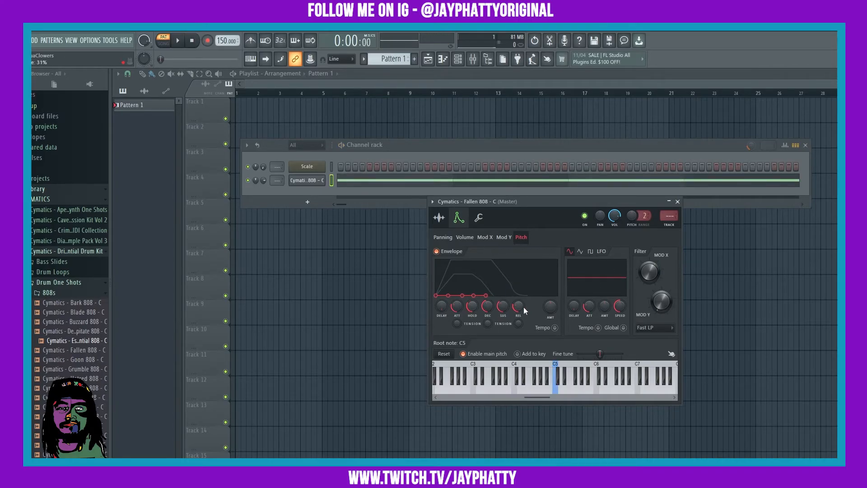
pyautogui.moveTo(544, 307); pyautogui.dragTo(562, 305)
pyautogui.press('space')
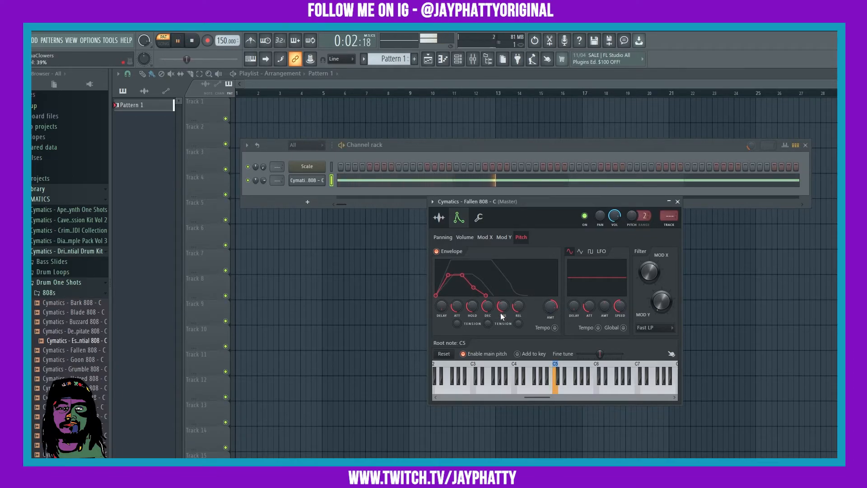
pyautogui.moveTo(550, 307); pyautogui.dragTo(550, 318)
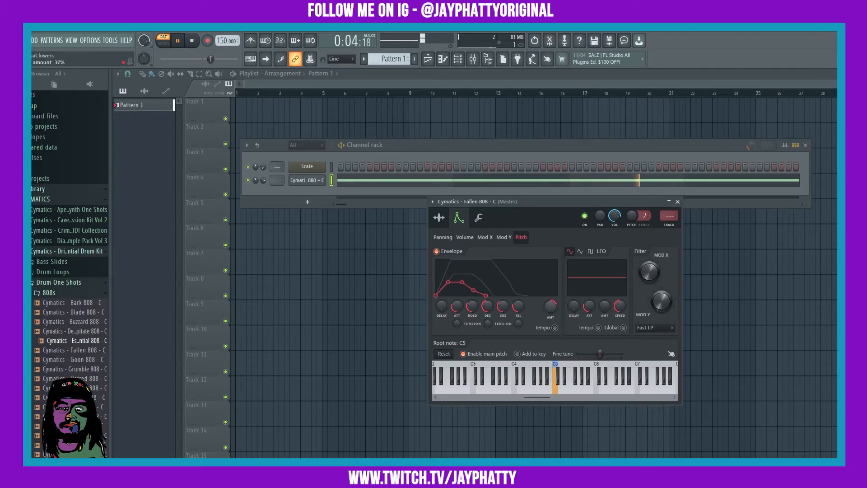
# - Lengthen the pitch envelope's decay and release, set its hold to 100%, raise the pitch LFO amount, and stop playback
pyautogui.moveTo(487, 309); pyautogui.dragTo(472, 289)
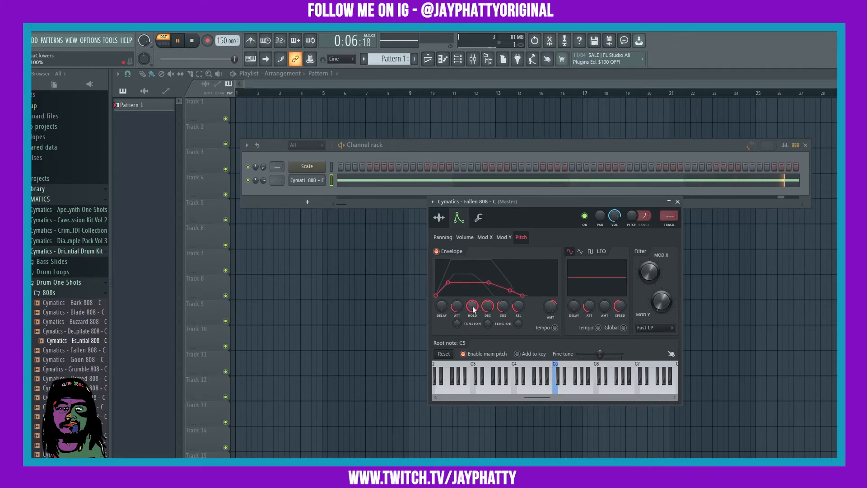
pyautogui.moveTo(518, 306); pyautogui.dragTo(518, 296)
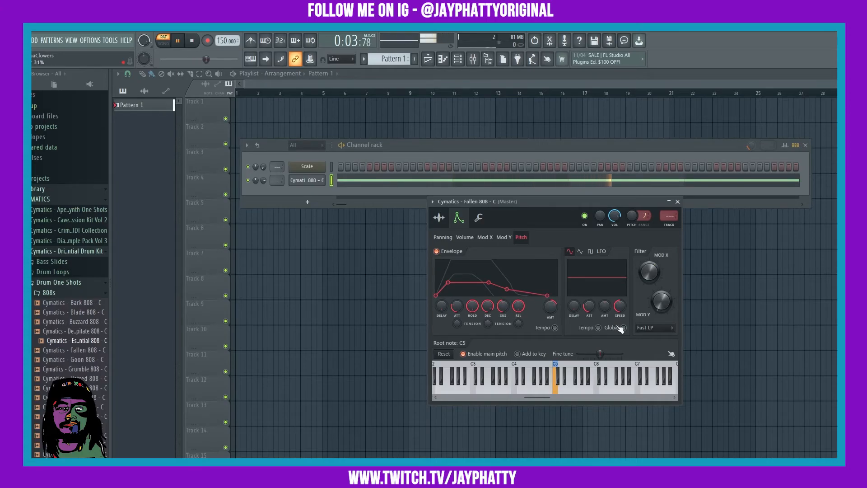
pyautogui.moveTo(604, 306); pyautogui.dragTo(605, 294)
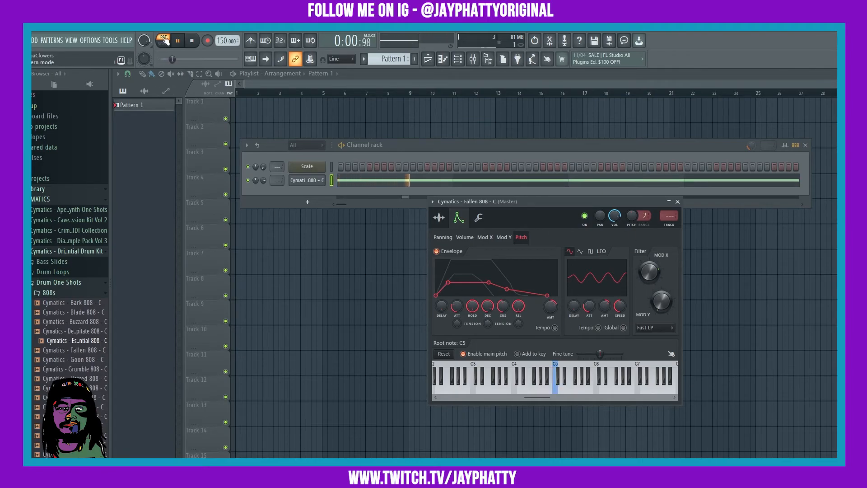
pyautogui.click(192, 40)
# - Review the 808's Mod Y, Mod X, volume and panning pages, reopen its channel settings, and return to the volume envelope
pyautogui.click(503, 238)
pyautogui.click(484, 237)
pyautogui.click(465, 238)
pyautogui.click(443, 238)
pyautogui.click(439, 219)
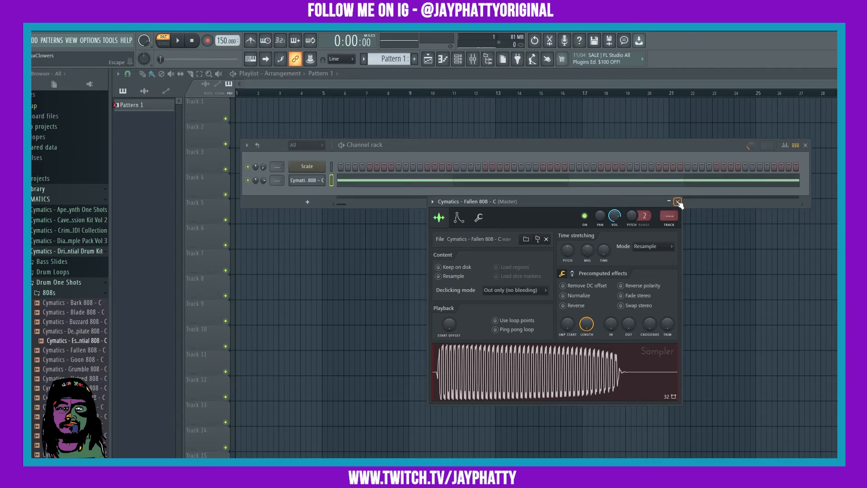
pyautogui.click(678, 202)
pyautogui.click(306, 180)
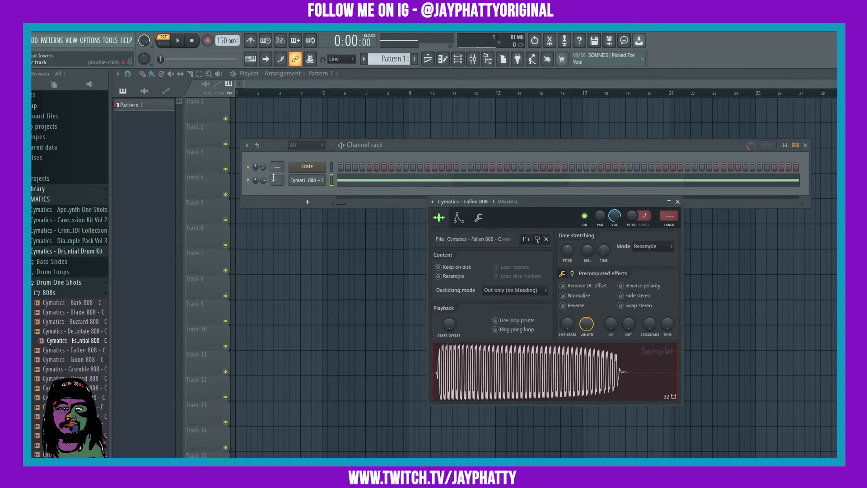
pyautogui.click(459, 218)
pyautogui.click(479, 217)
pyautogui.click(459, 217)
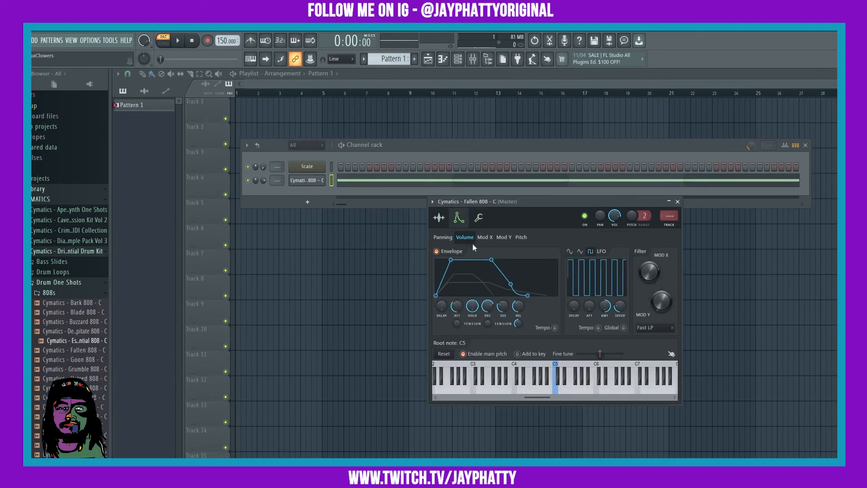